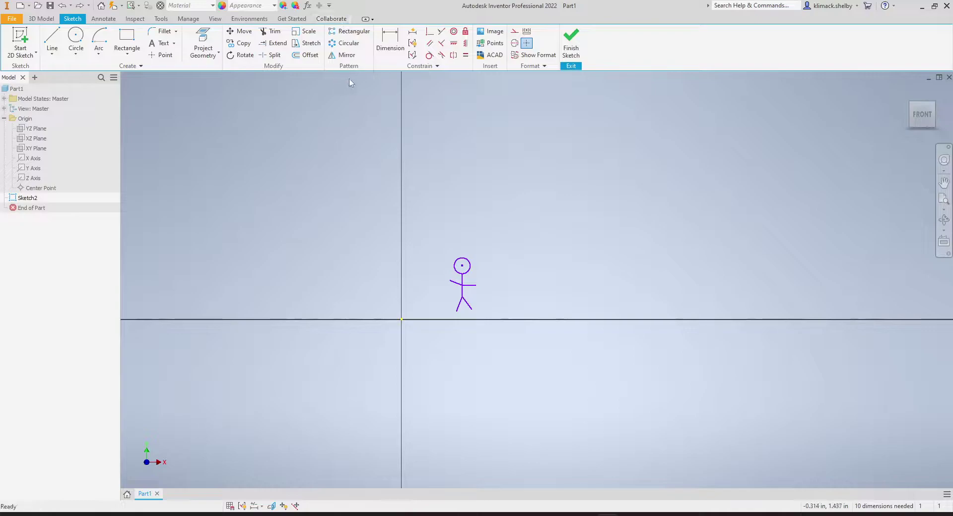
Step: Start a circular sketch pattern of the whole stick figure, using the sketch origin as its axis
click(350, 45)
drag(274, 145, 239, 122)
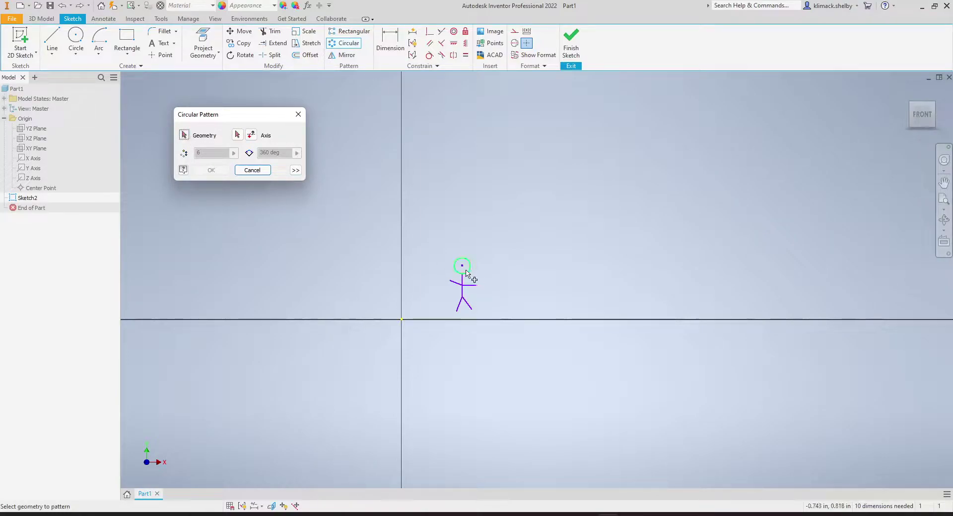
drag(424, 244, 491, 335)
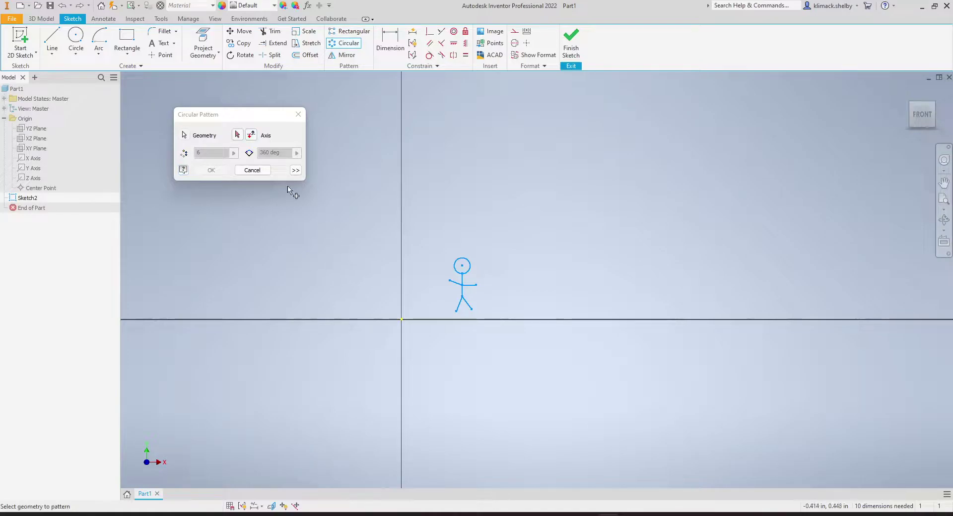
click(251, 135)
click(239, 135)
click(251, 135)
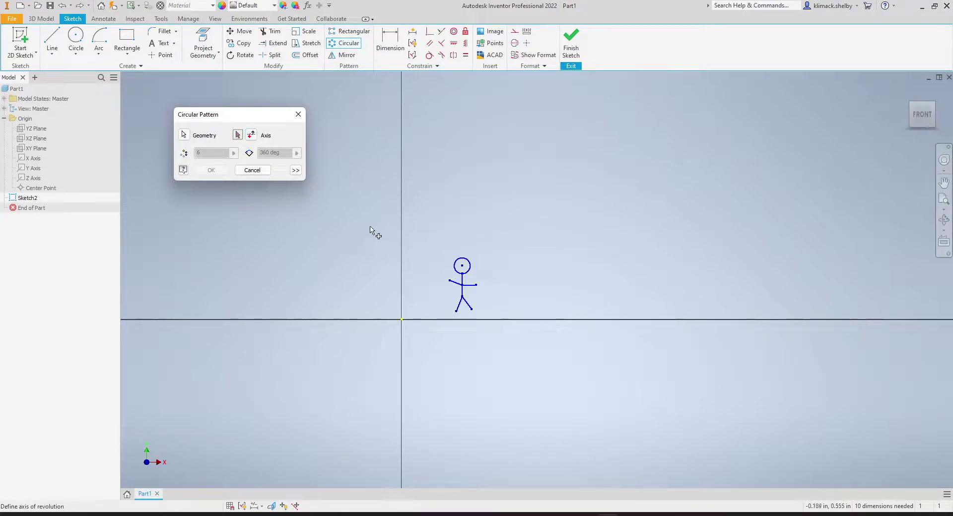
click(401, 320)
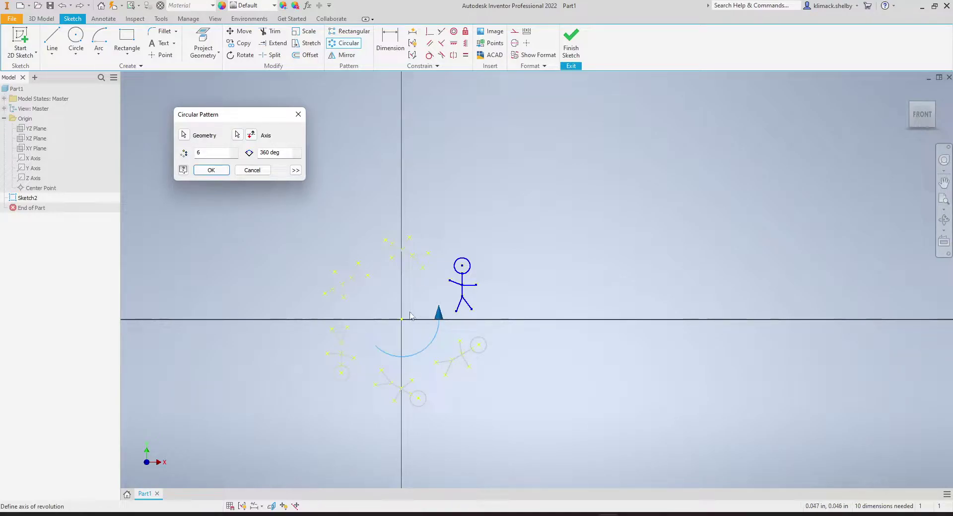
Step: Set the circular pattern's count to 15 instances
drag(240, 121, 289, 151)
double_click(255, 186)
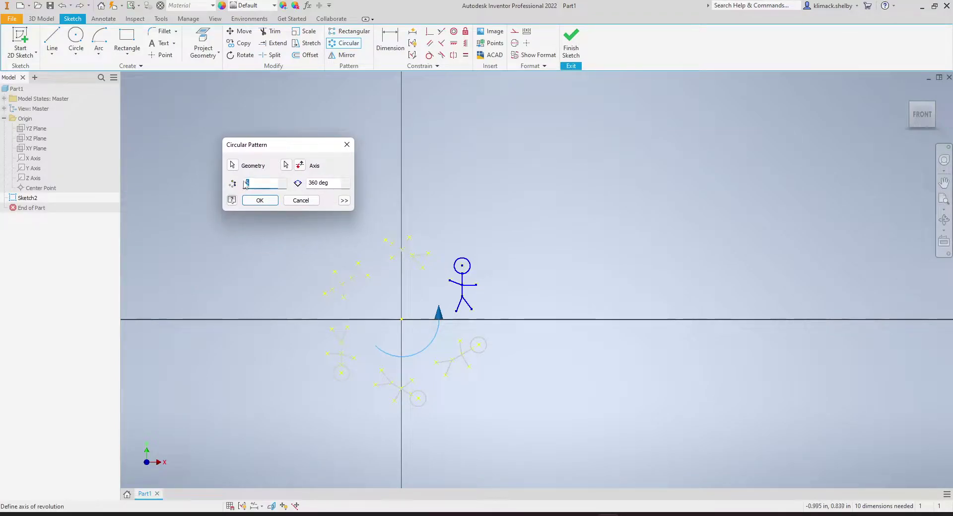
click(334, 181)
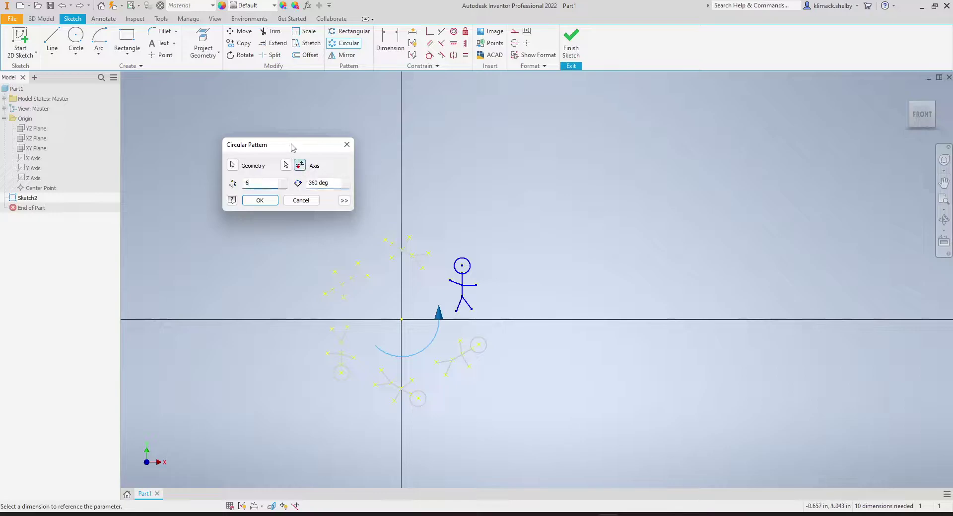
drag(291, 144, 272, 132)
click(252, 171)
double_click(246, 172)
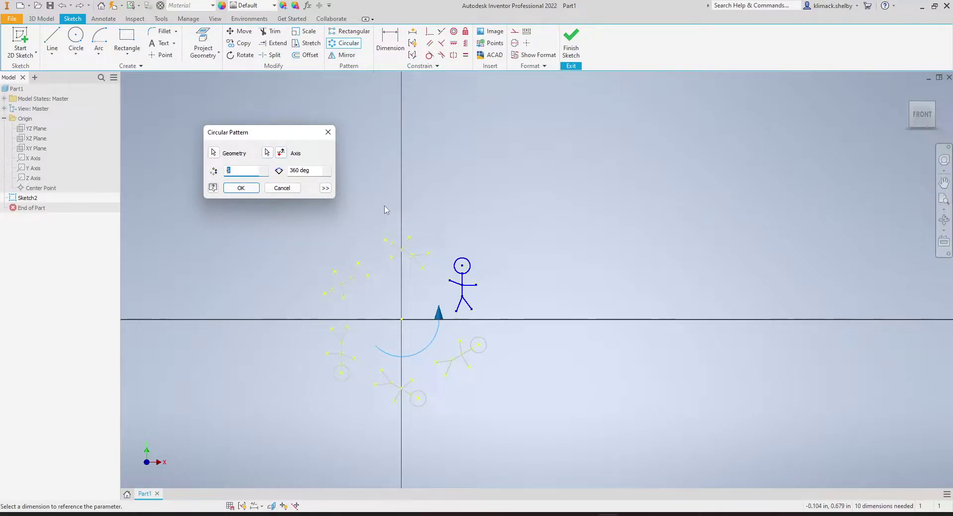
text(15)
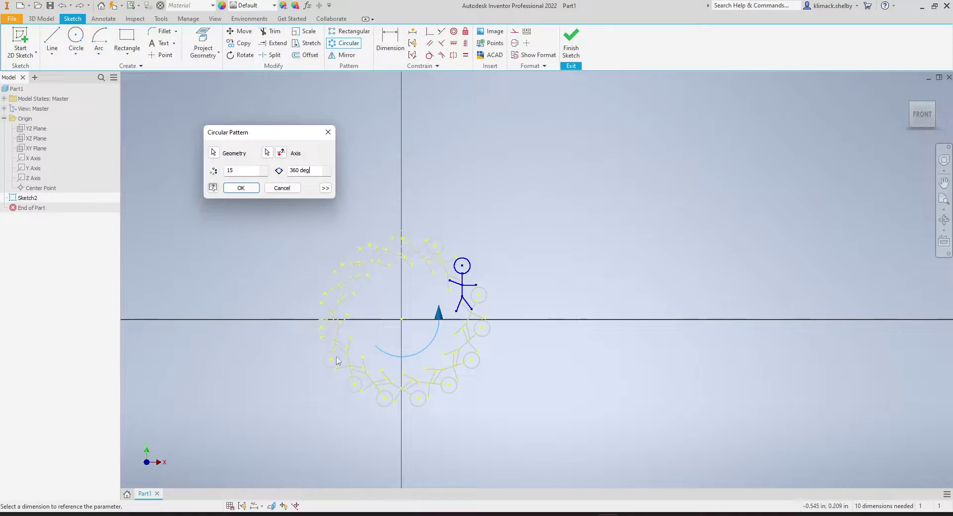
Step: Set the circular pattern to 3 instances spread over 180 degrees
double_click(236, 170)
text(3)
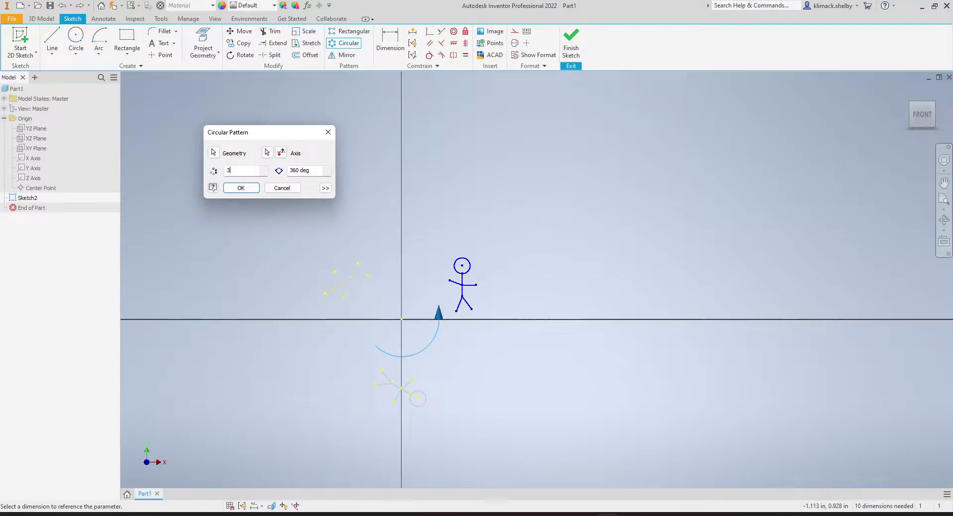
click(317, 171)
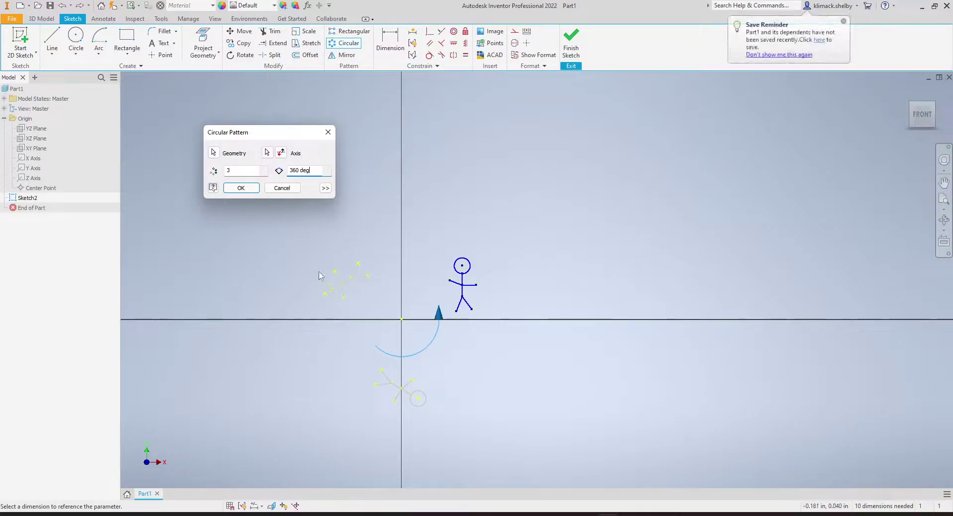
drag(311, 170, 286, 169)
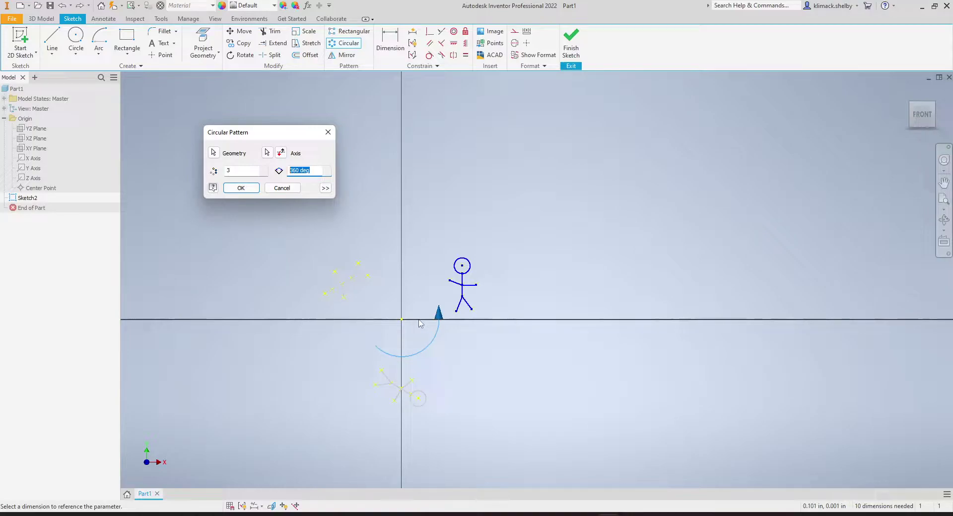
click(312, 171)
text(180)
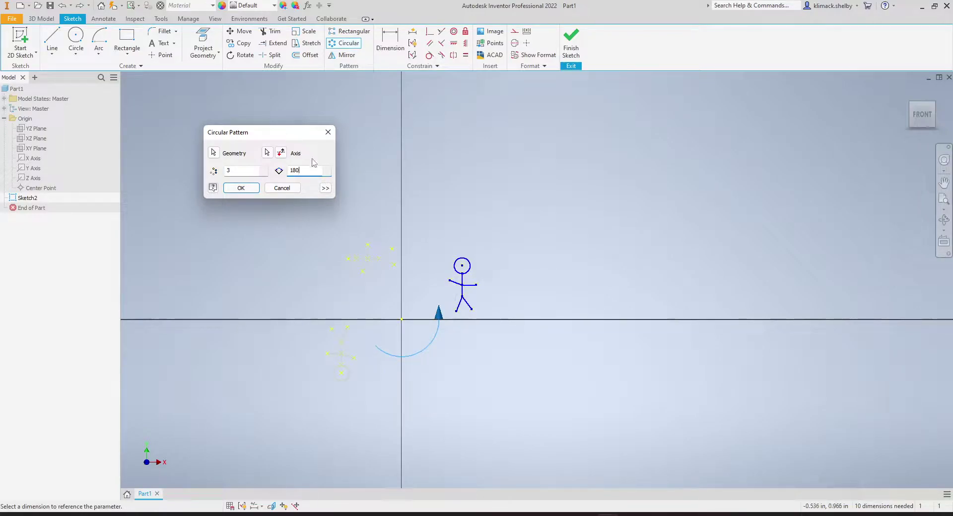
Step: Set the pattern angle to 90 degrees, reverse its direction, and create the 3-instance pattern
double_click(242, 172)
double_click(304, 171)
click(280, 153)
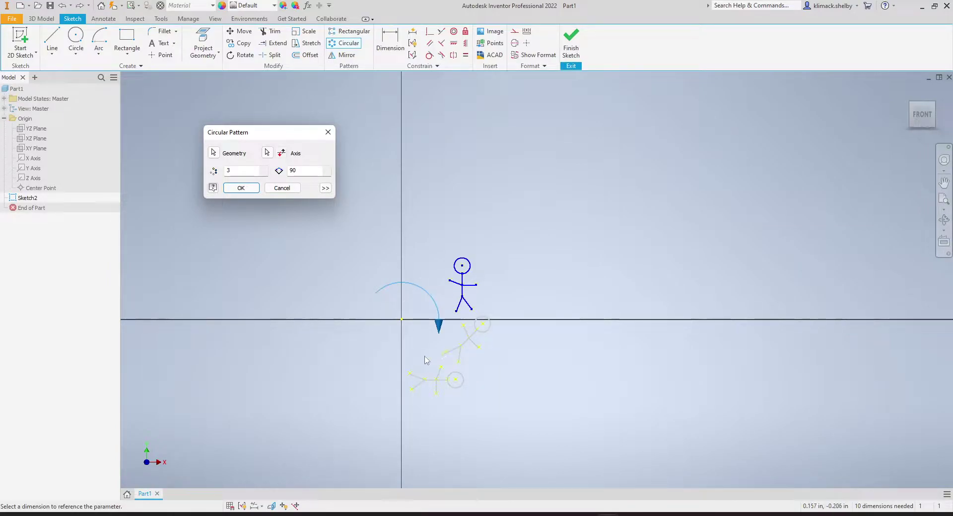
drag(310, 172, 284, 171)
click(248, 191)
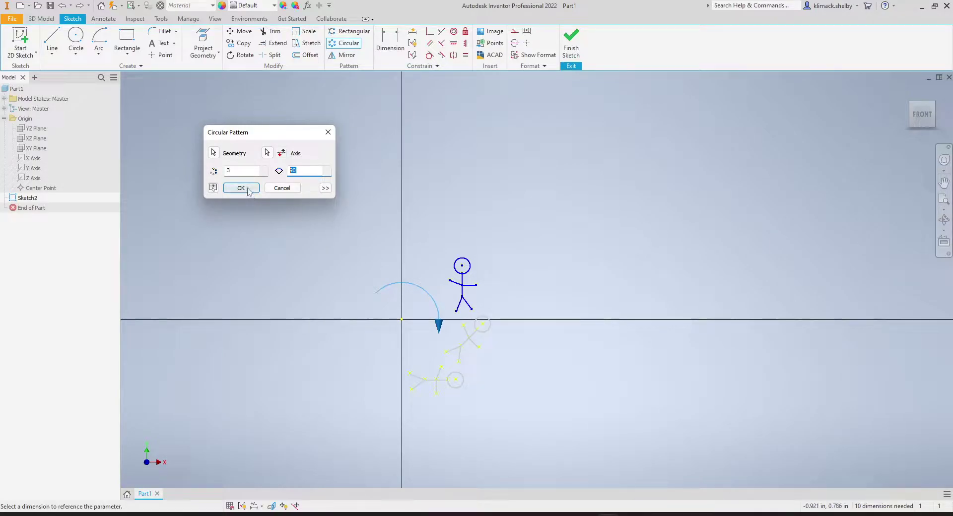
Step: Draw a free-standing construction circle above the horizontal axis, to the right of the upright stick figure
middle_drag(556, 360, 547, 338)
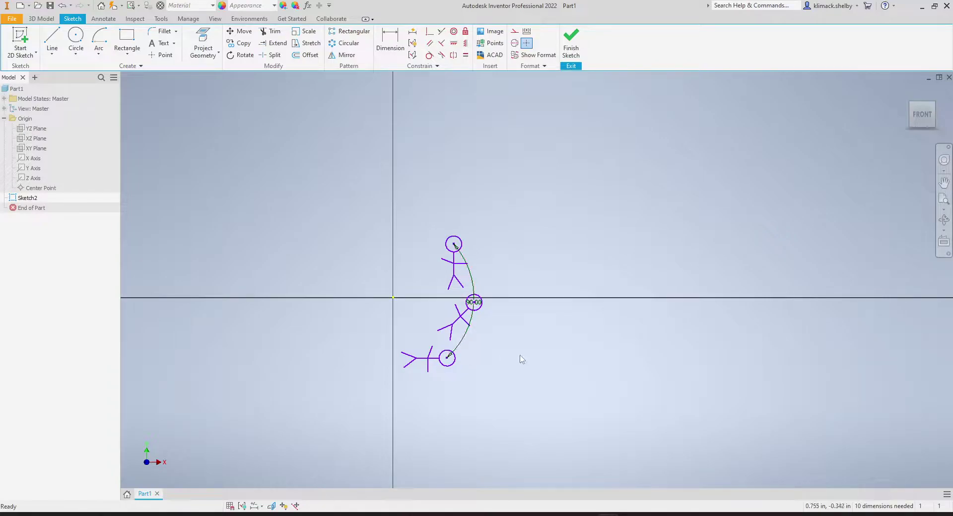
middle_drag(557, 270, 531, 293)
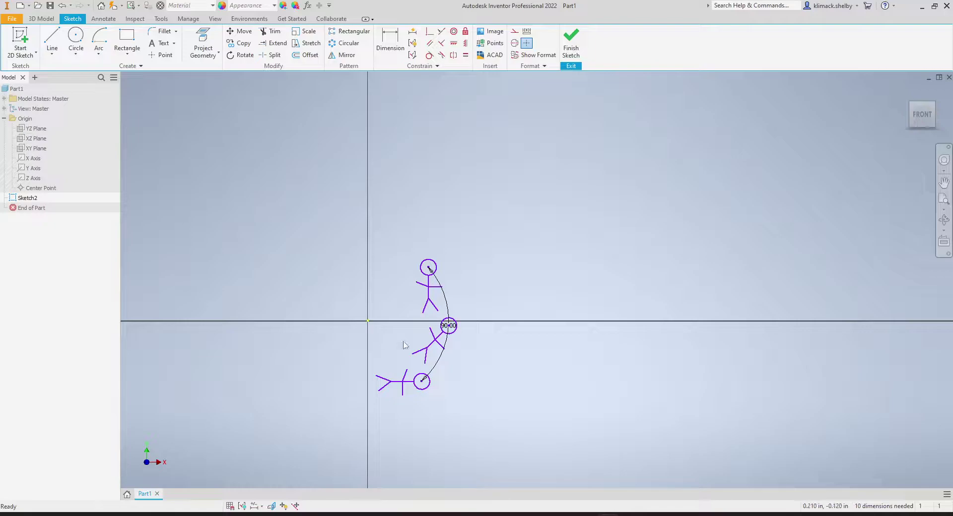
click(76, 39)
click(514, 31)
click(508, 247)
click(543, 277)
right_click(594, 286)
click(631, 285)
middle_drag(557, 310, 539, 348)
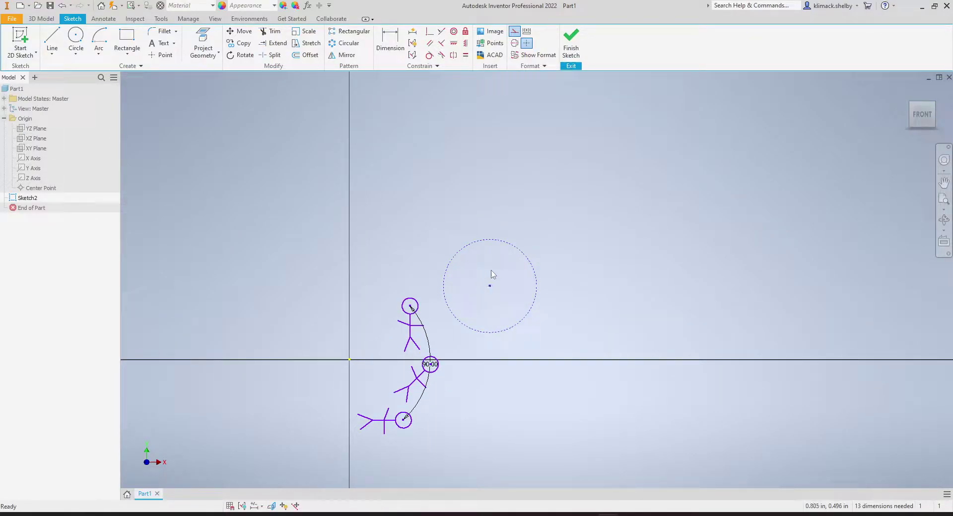
Step: Pattern the upright stick figure around the construction circle's center with 8 instances over 360 degrees, and finish the sketch
click(343, 43)
drag(380, 266, 422, 355)
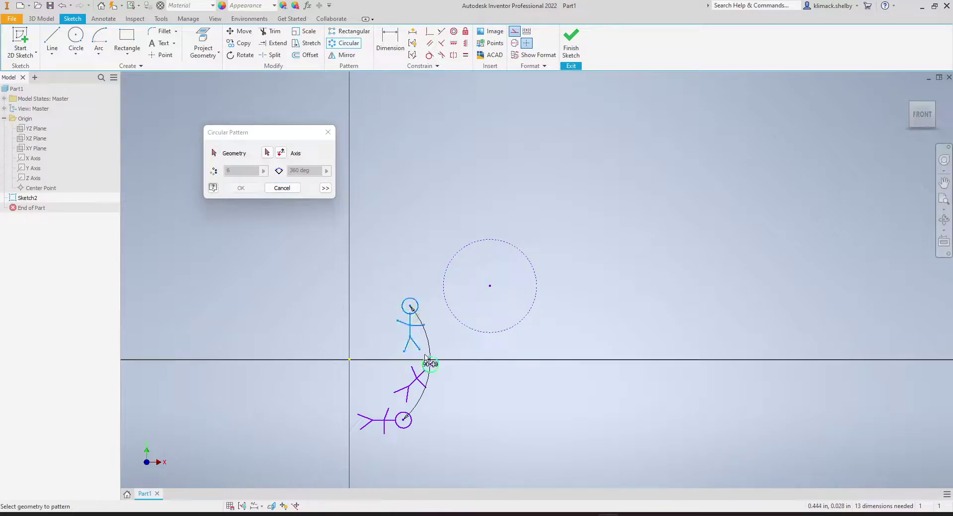
click(268, 153)
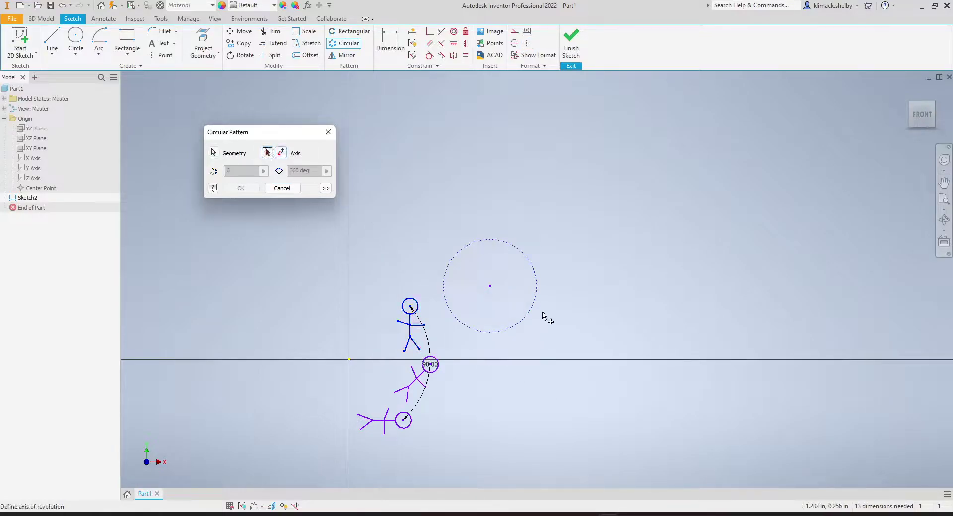
click(490, 286)
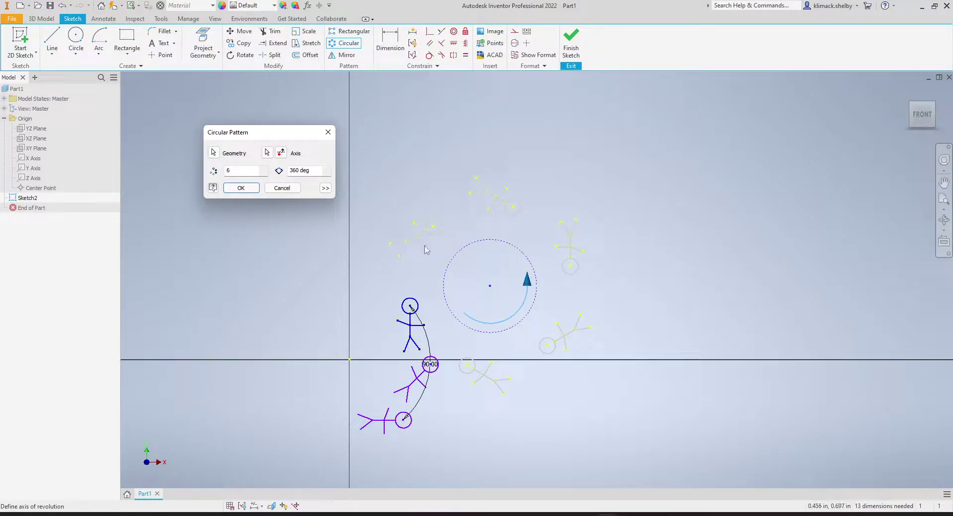
click(241, 169)
text(8)
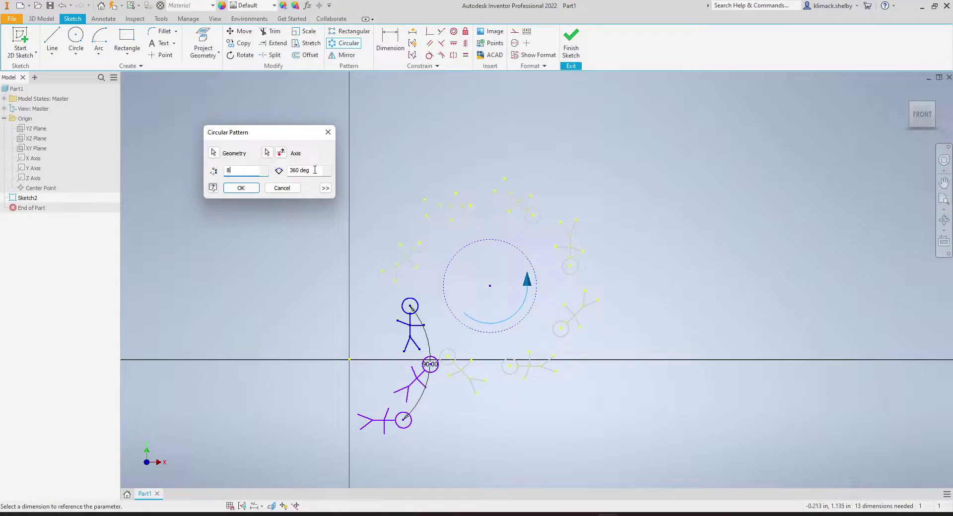
click(243, 187)
middle_drag(641, 299, 647, 285)
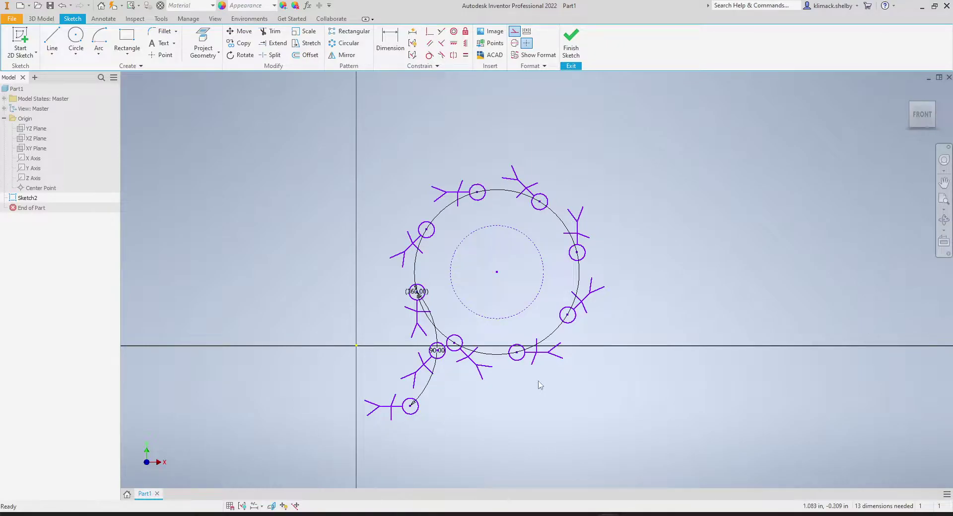
click(570, 43)
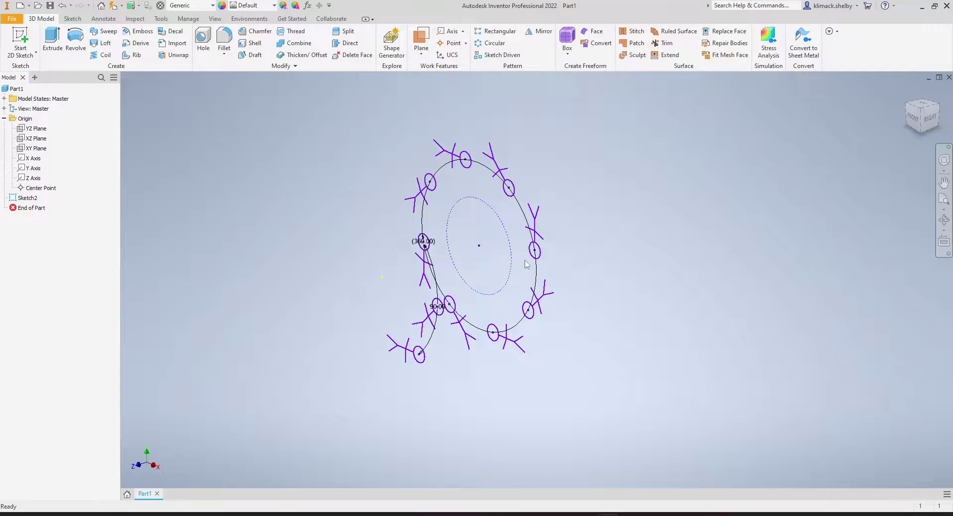
Step: Reopen Sketch2 and draw a large face circle with a small left eye and a larger right eye beside the figures
double_click(27, 197)
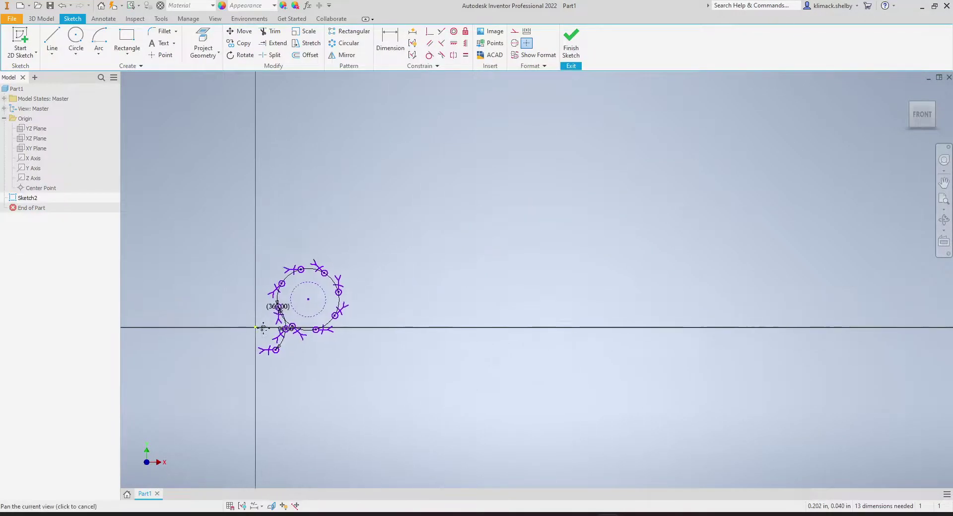
click(79, 39)
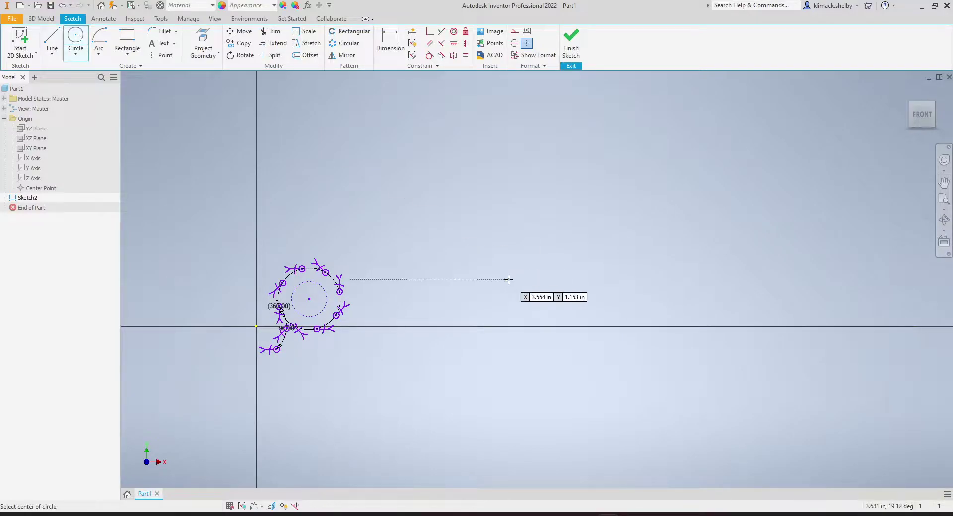
click(431, 241)
click(439, 241)
click(459, 241)
click(470, 241)
Step: Draw a three-point arc slot as a smiling mouth below the eyes and finish the sketch
click(127, 54)
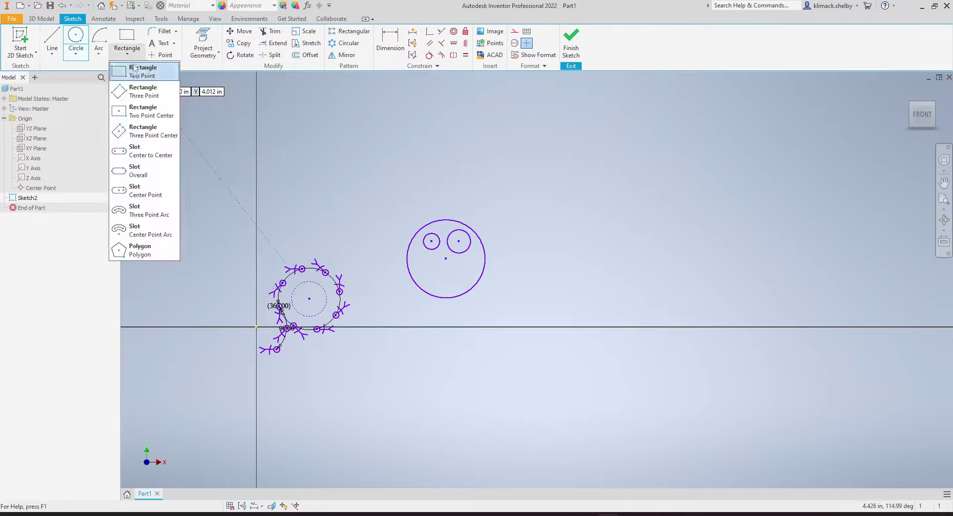
click(140, 215)
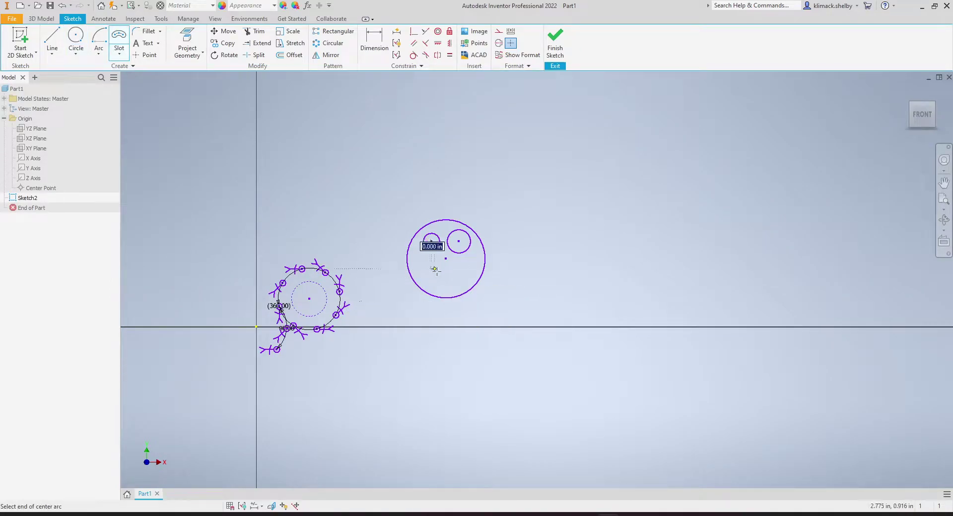
click(445, 259)
click(447, 279)
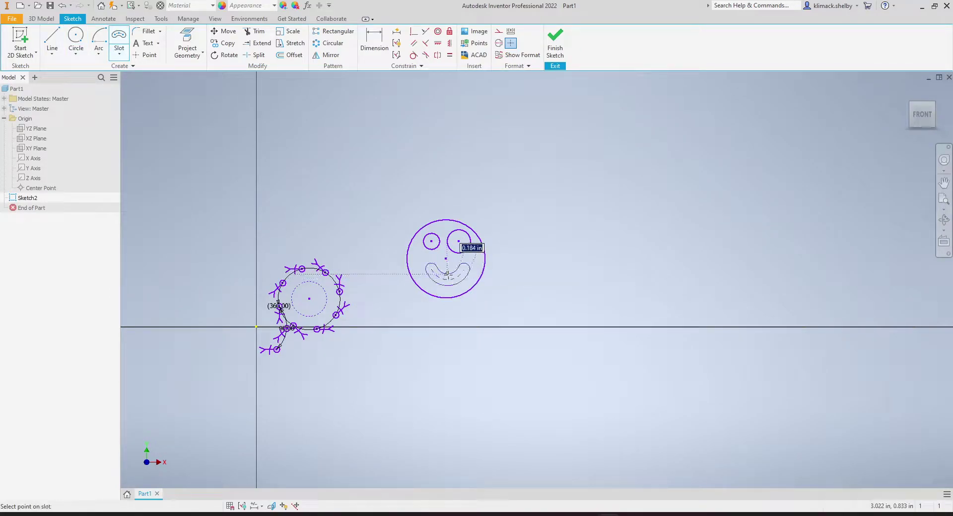
scroll(447, 279, up, 3)
scroll(446, 277, down, 6)
click(445, 285)
click(555, 42)
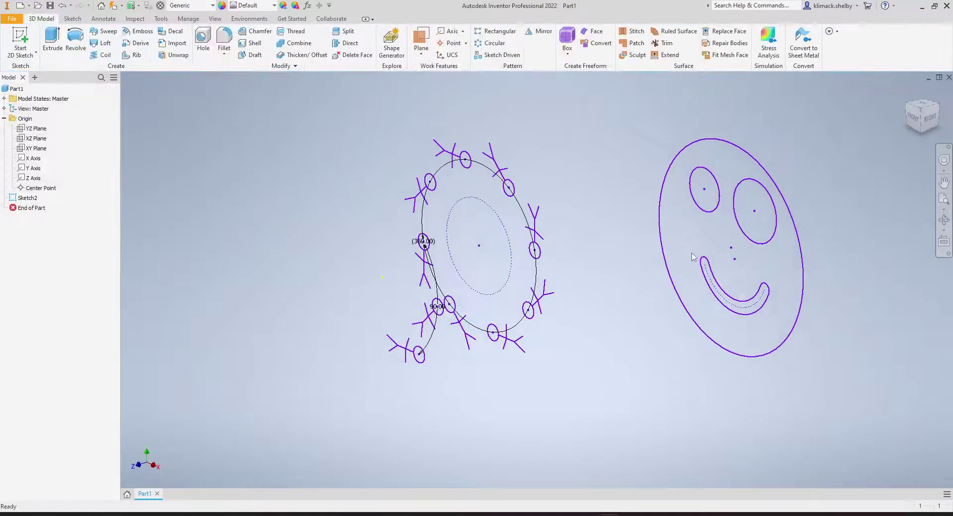
Step: Extrude the smiley face profile 0.3 in, leaving the eyes and mouth as openings
key(e)
click(755, 270)
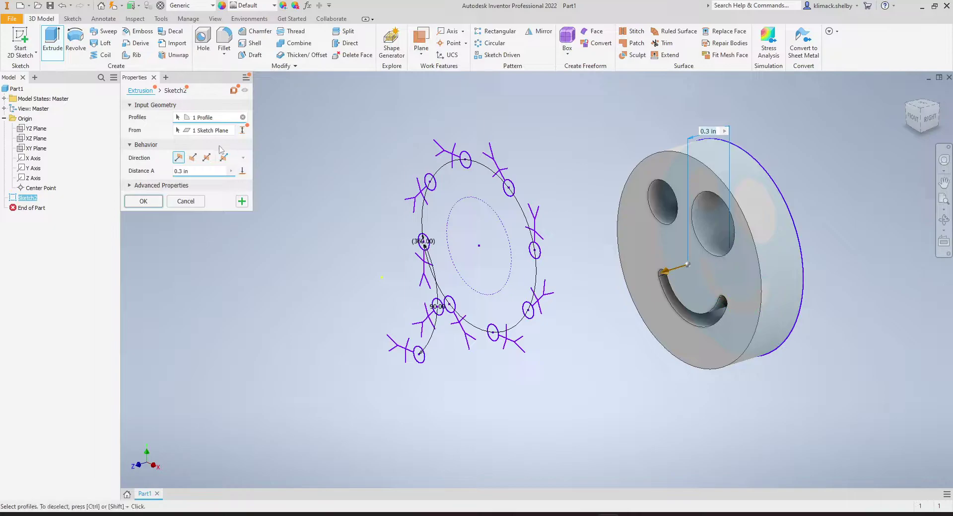
click(159, 201)
scroll(571, 304, up, 3)
middle_drag(571, 303, 457, 307)
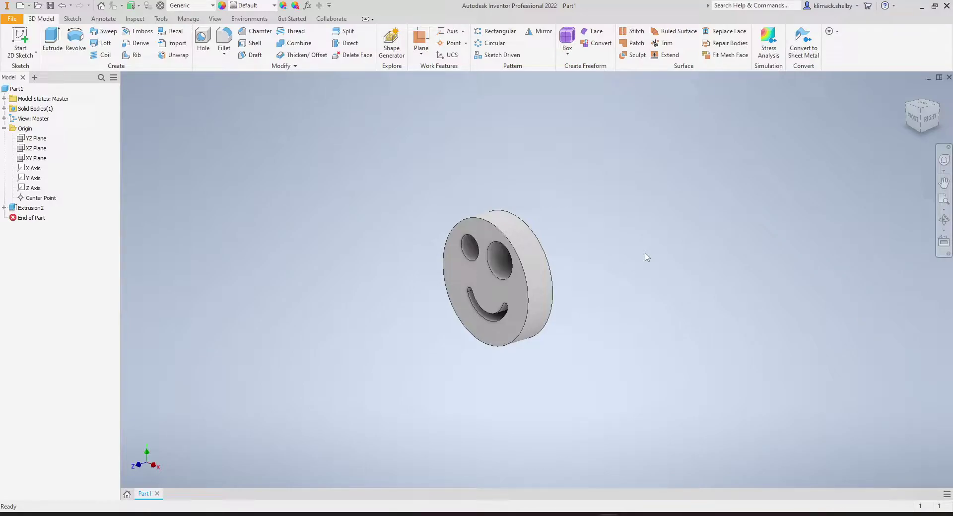
Step: Start a circular feature pattern from the front view with the smiley face extrusion as the feature to repeat
click(918, 127)
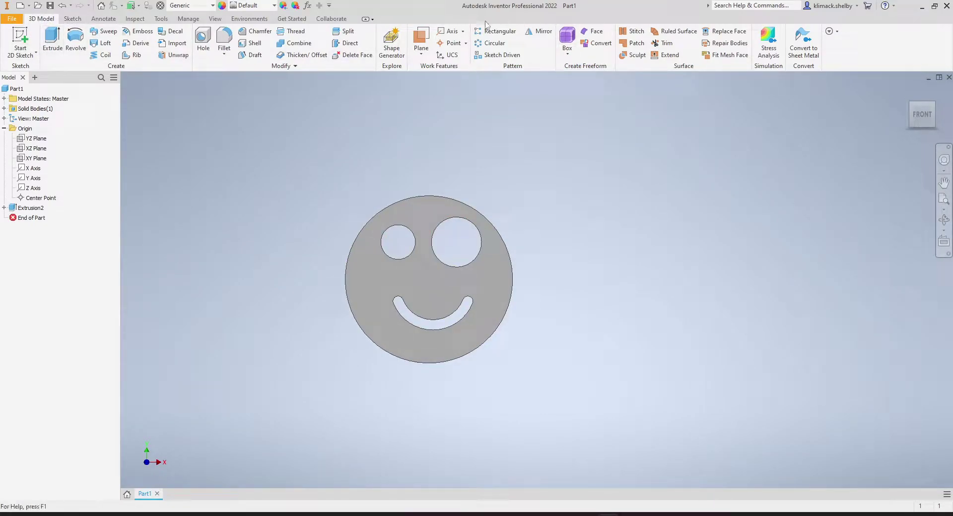
click(489, 47)
drag(190, 76, 220, 104)
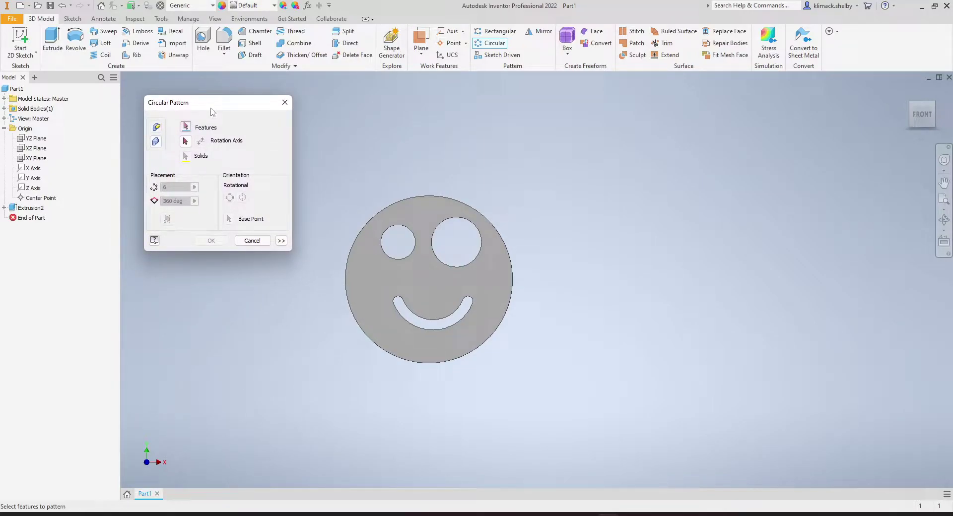
drag(213, 107, 206, 105)
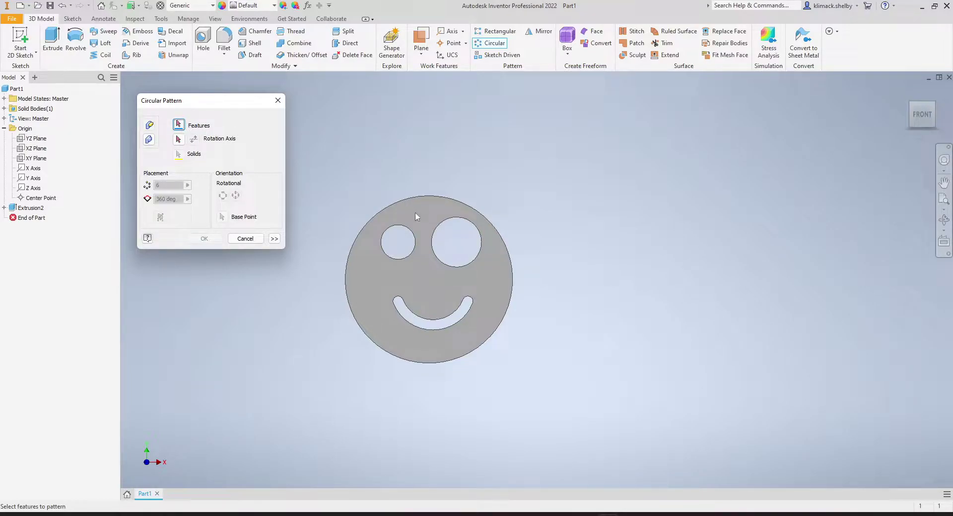
click(425, 239)
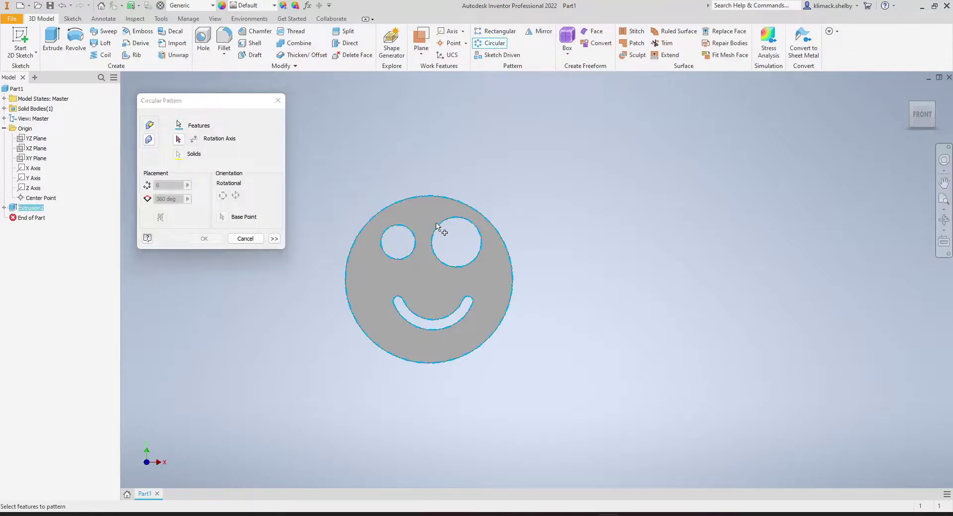
scroll(572, 342, up, 6)
middle_drag(601, 368, 582, 315)
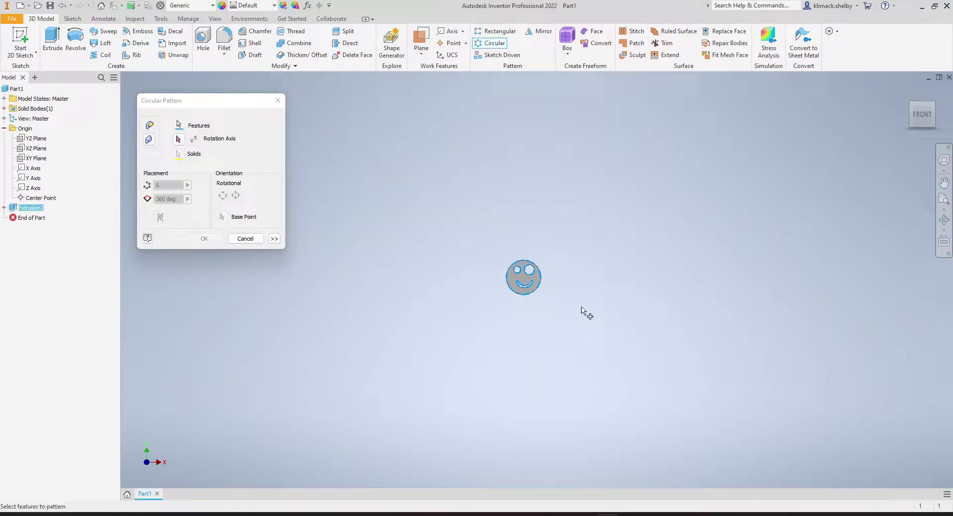
Step: Use the origin Z axis as the rotation axis of the smiley face pattern
click(178, 140)
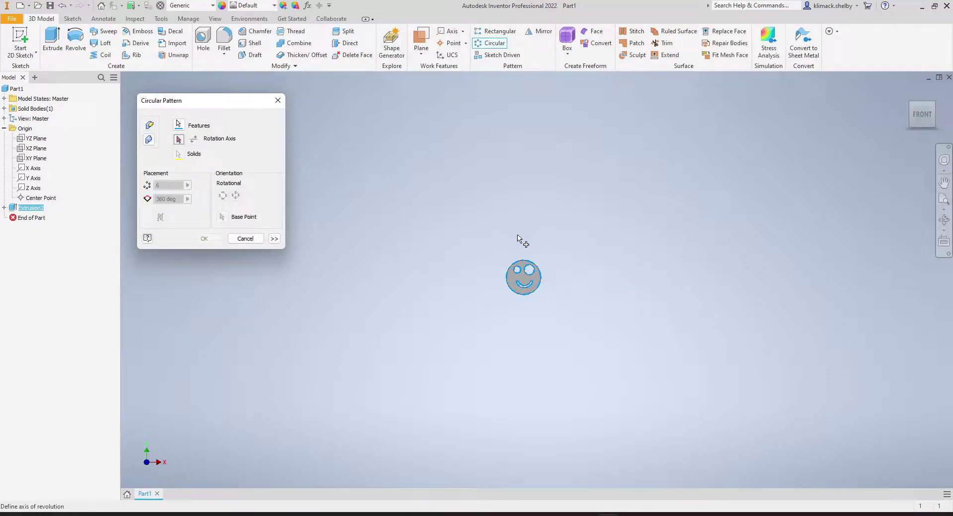
scroll(549, 344, up, 3)
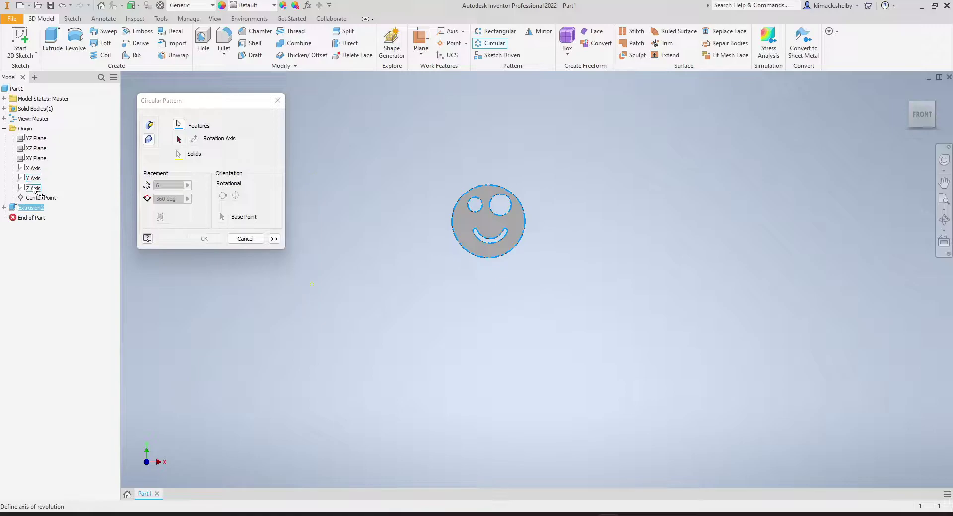
click(34, 188)
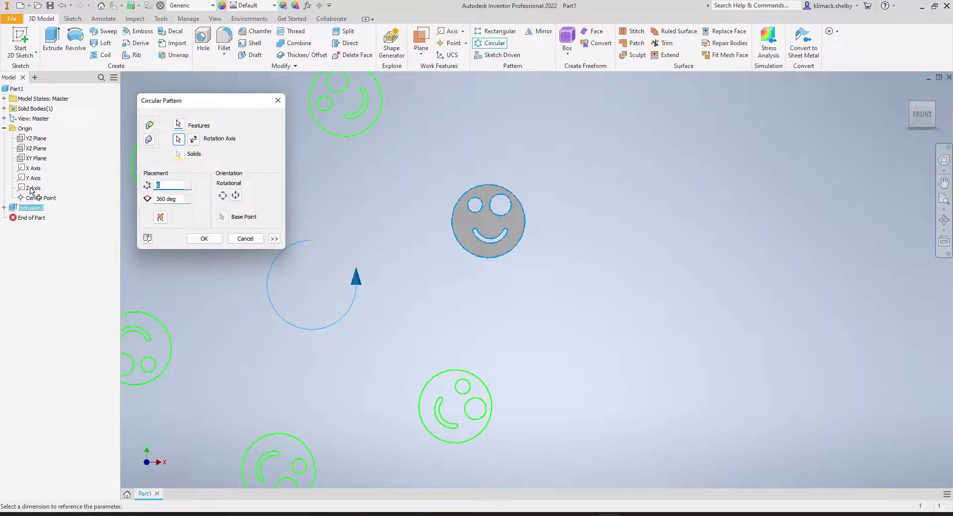
right_click(80, 183)
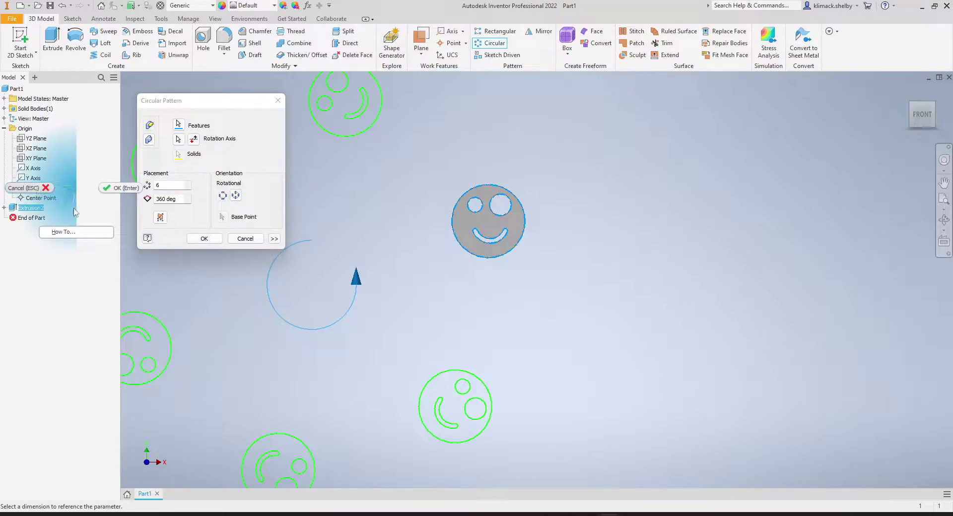
click(85, 184)
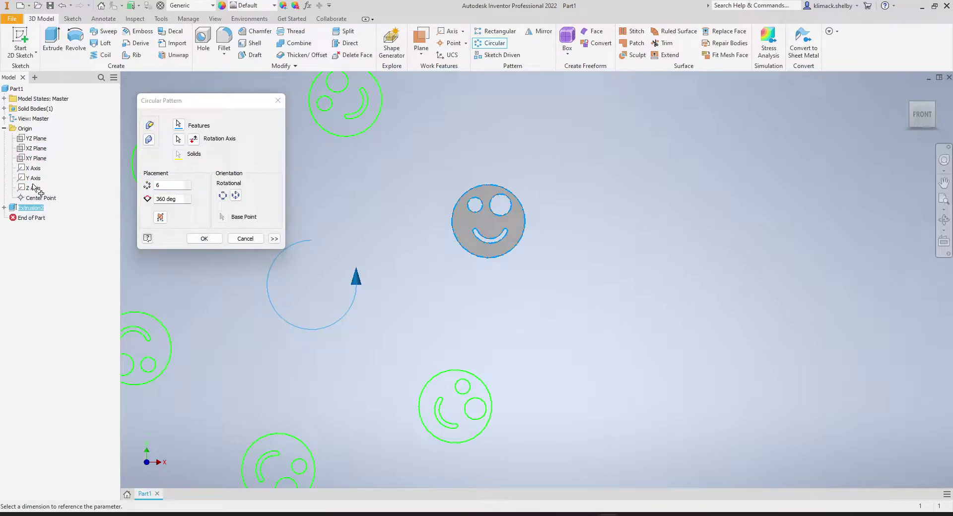
scroll(397, 308, down, 3)
middle_drag(397, 308, 537, 323)
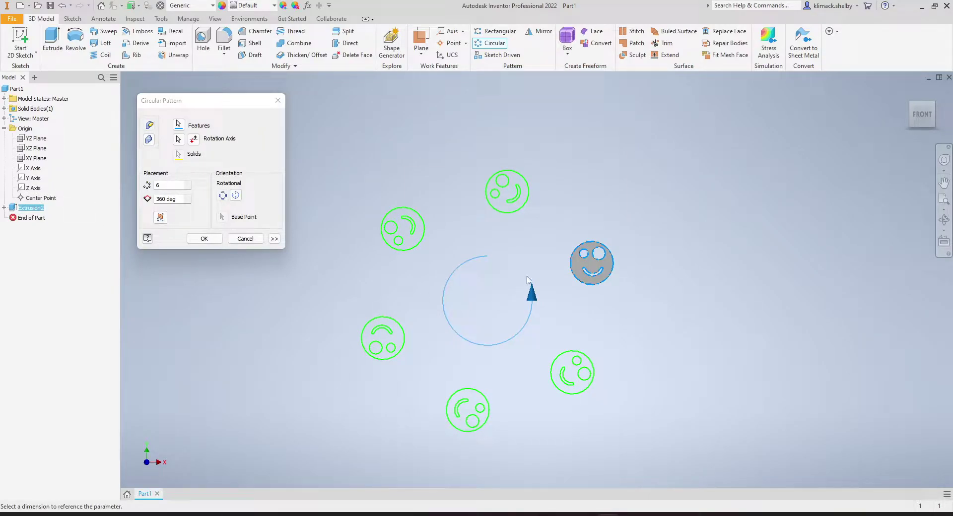
Step: Set the pattern to 8 occurrences and reverse its rotation direction
click(177, 185)
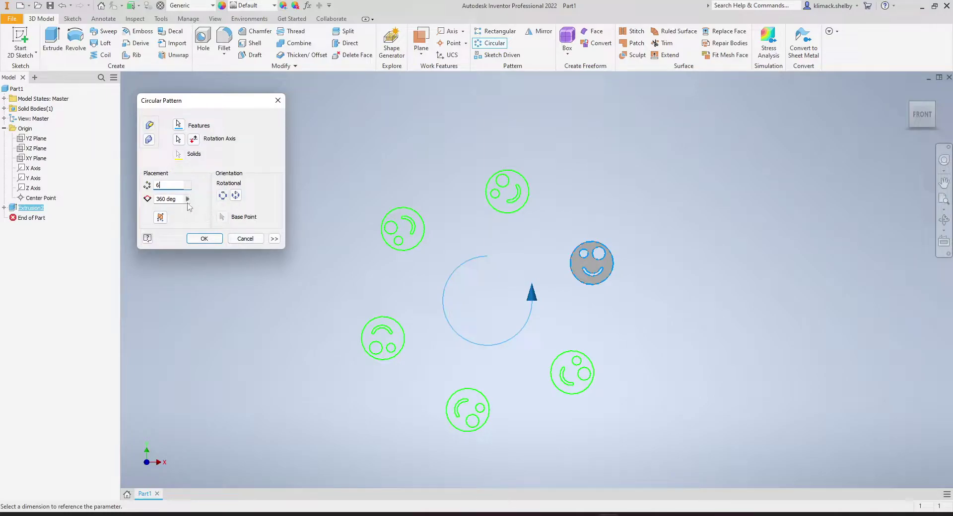
click(195, 140)
click(196, 140)
click(195, 140)
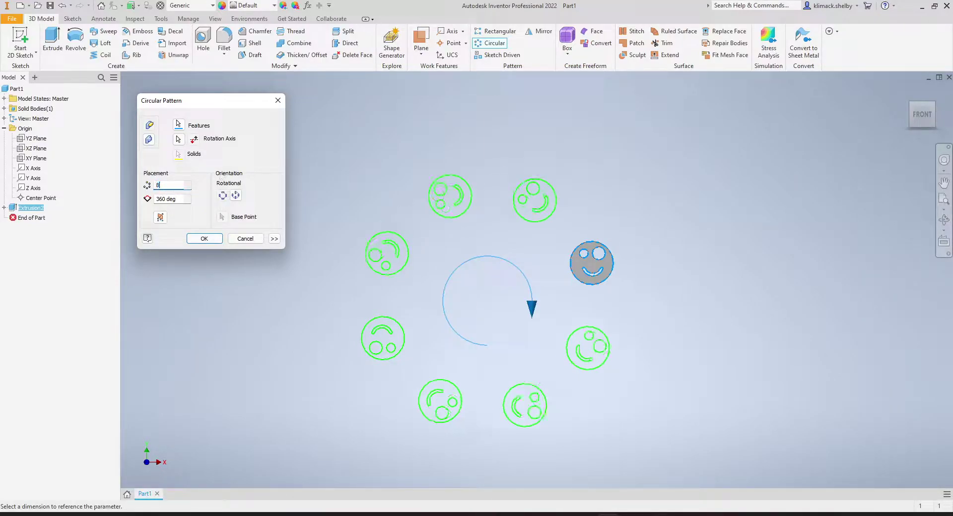
Step: Try total pattern angles of 180, 270 and 80 degrees for the smiley faces
click(178, 200)
drag(180, 199, 144, 195)
text(180)
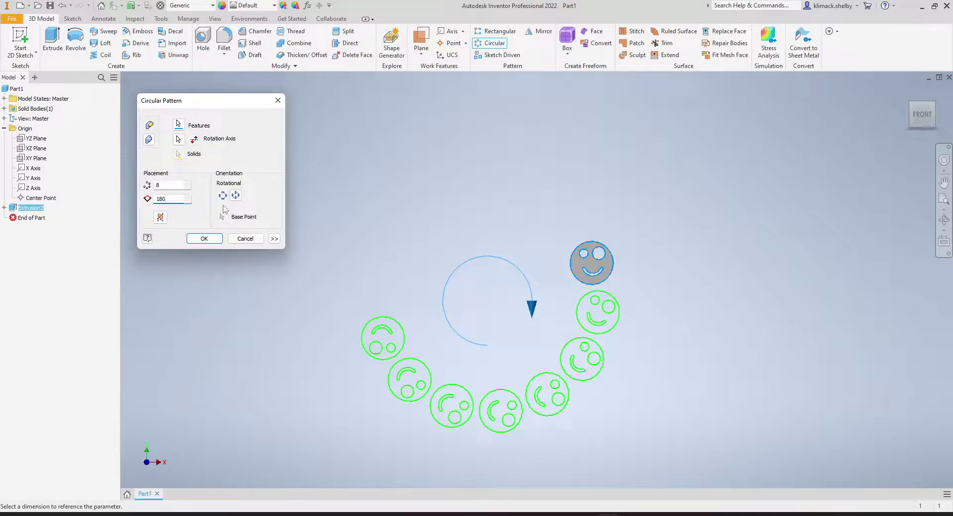
drag(182, 199, 141, 198)
text(270)
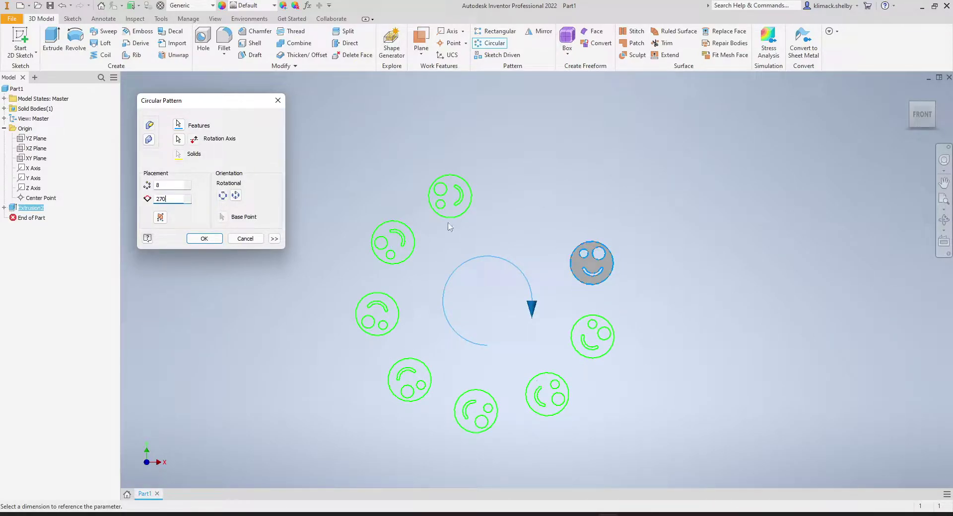
double_click(178, 198)
text(80)
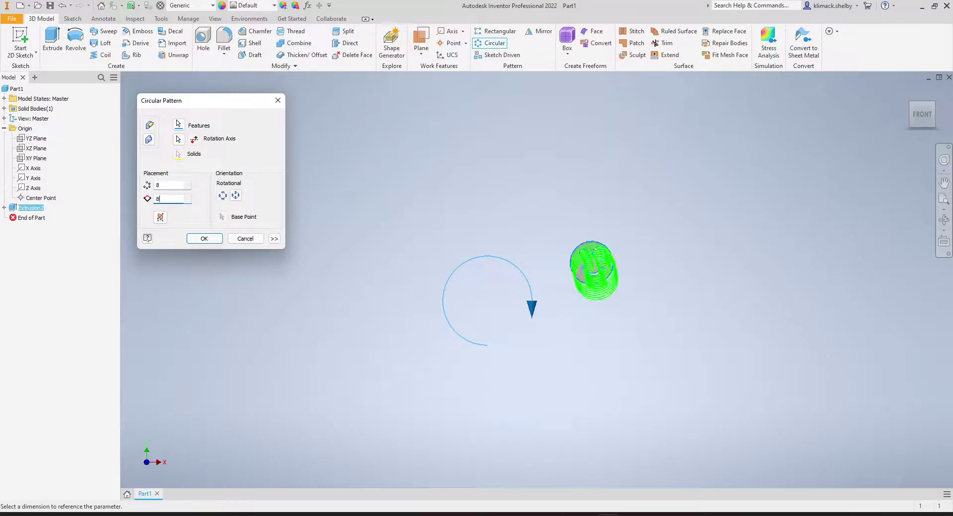
click(183, 185)
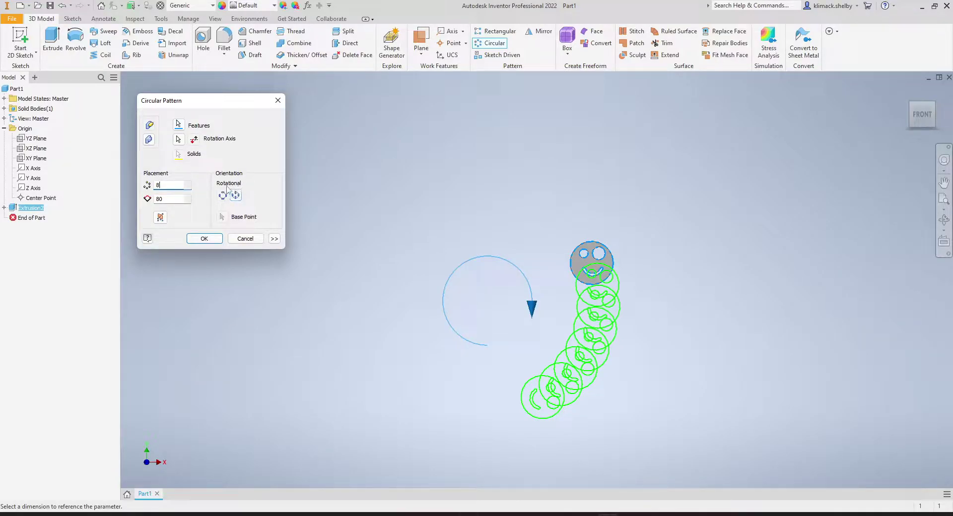
double_click(170, 198)
text(80)
Step: Set the pattern angle to 180 degrees and create it with Rotational orientation after previewing the Fixed orientation
drag(171, 200, 145, 199)
text(180)
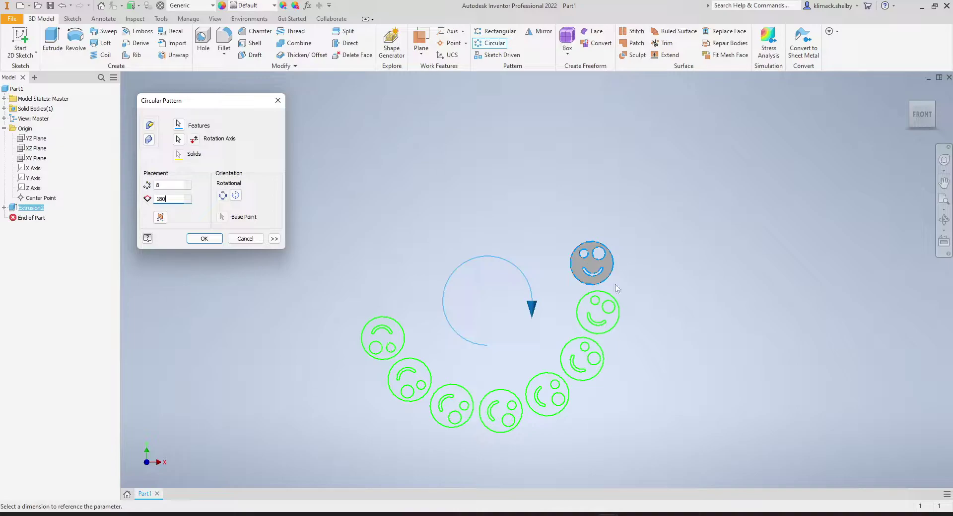
click(236, 195)
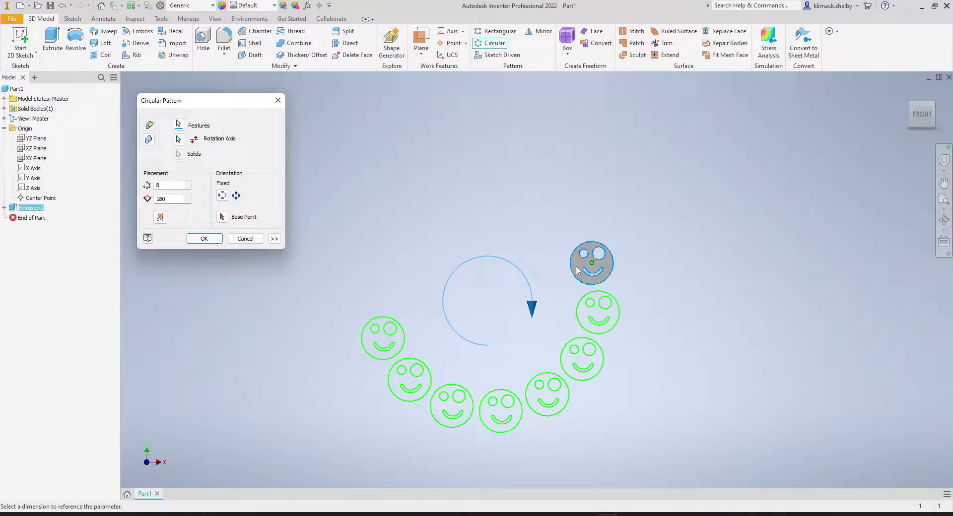
click(236, 195)
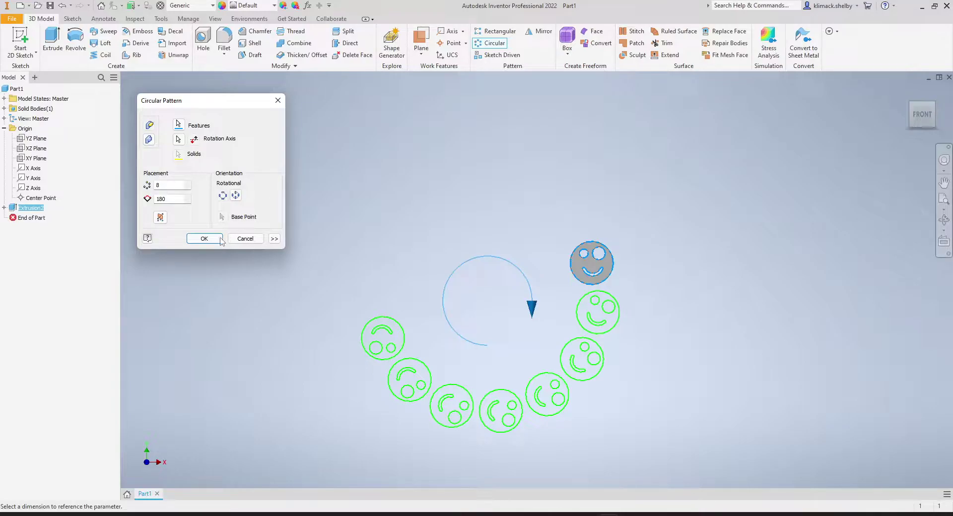
click(204, 239)
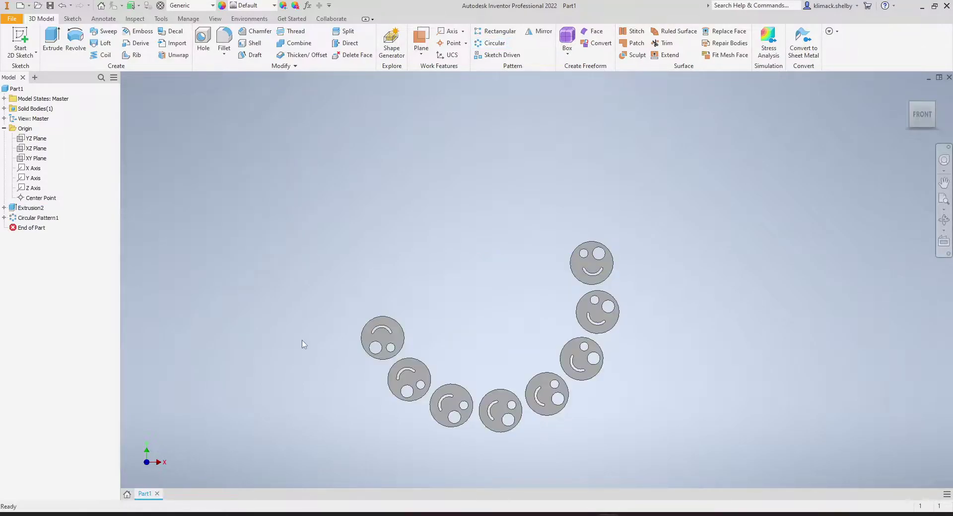
Step: Start a second circular pattern of the original smiley face extrusion around the origin Y axis
middle_drag(631, 484, 558, 456)
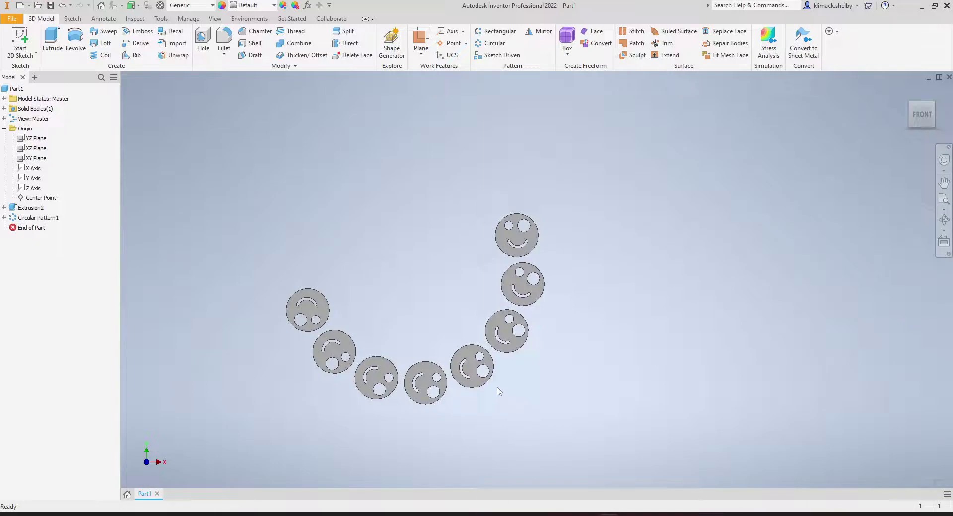
middle_drag(566, 277, 547, 289)
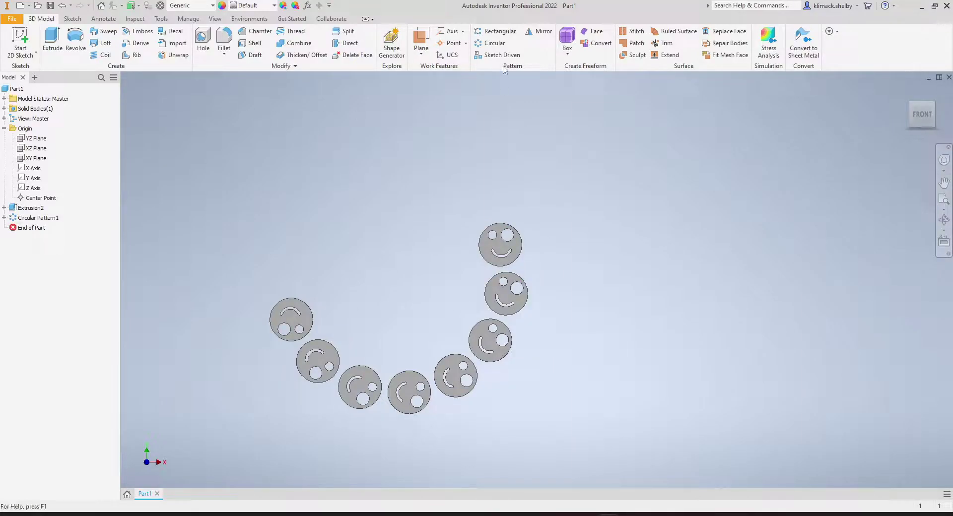
click(494, 43)
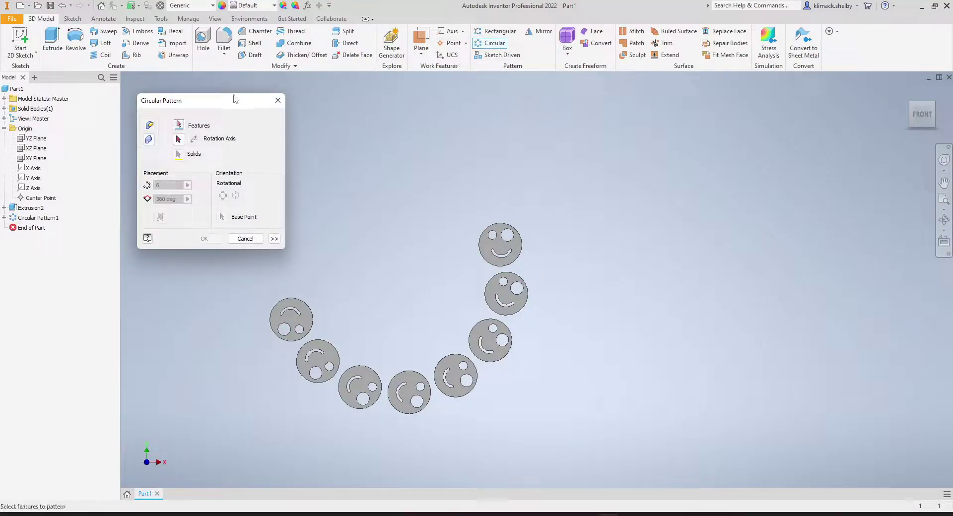
click(501, 247)
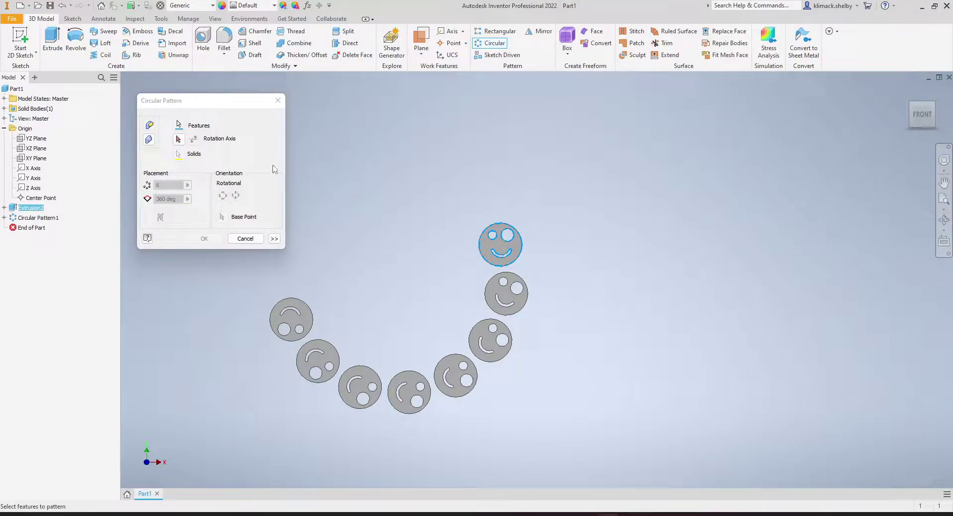
click(178, 139)
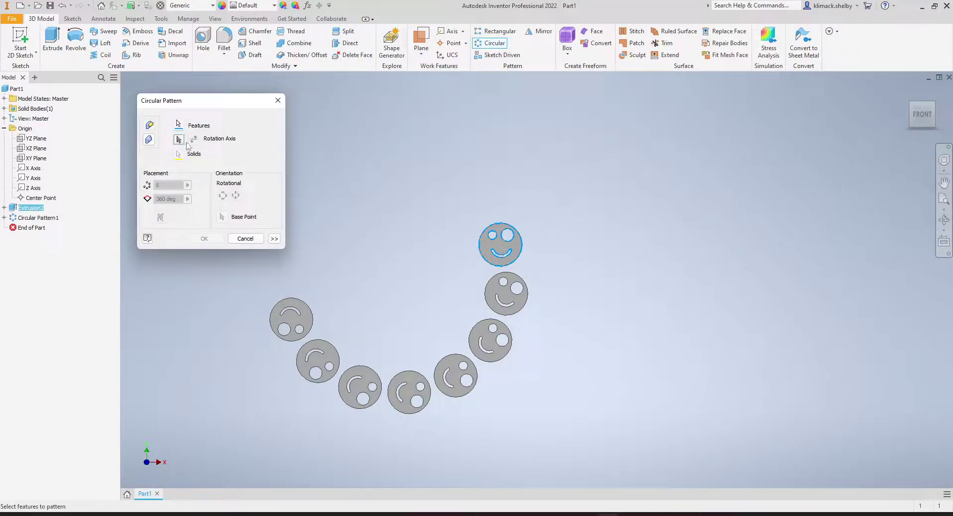
click(933, 108)
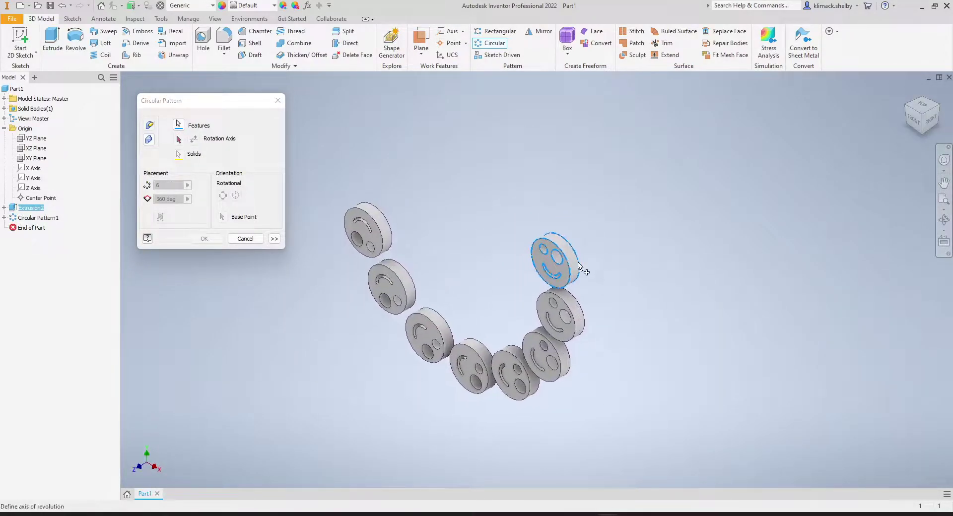
click(35, 179)
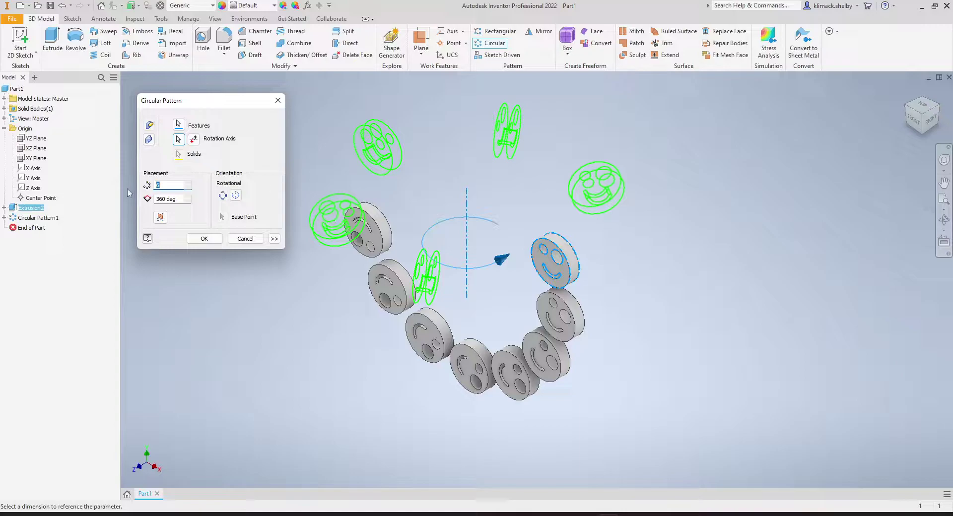
Step: Set the second pattern to 10 occurrences over 360 degrees and create it
text(10)
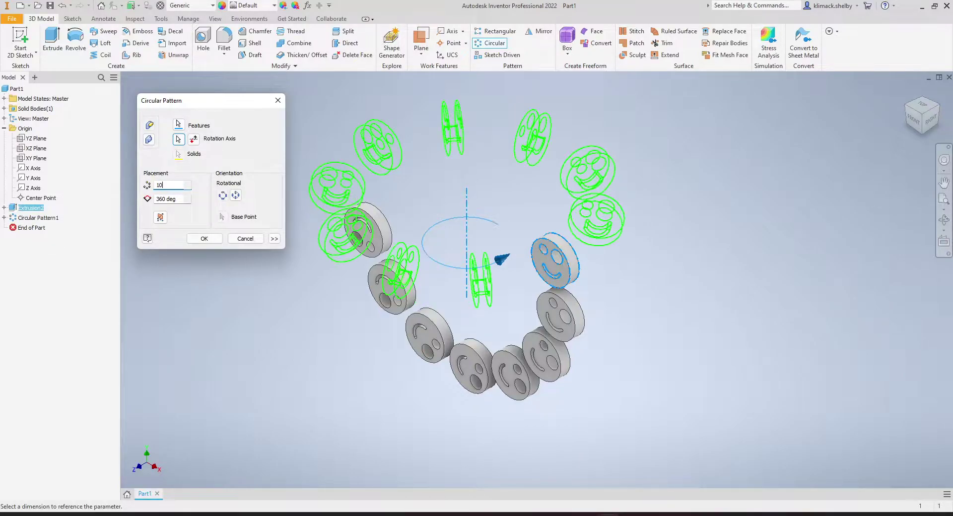
drag(172, 187, 157, 186)
click(180, 200)
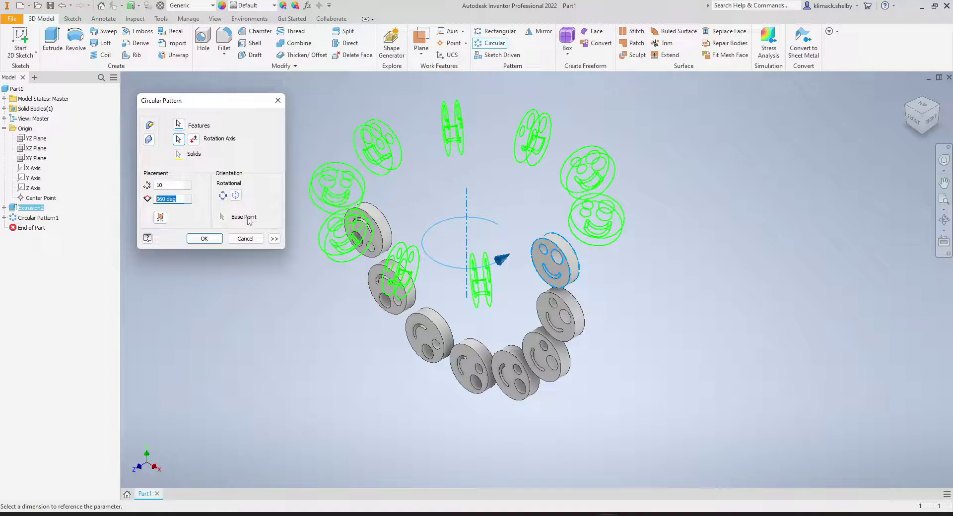
click(204, 239)
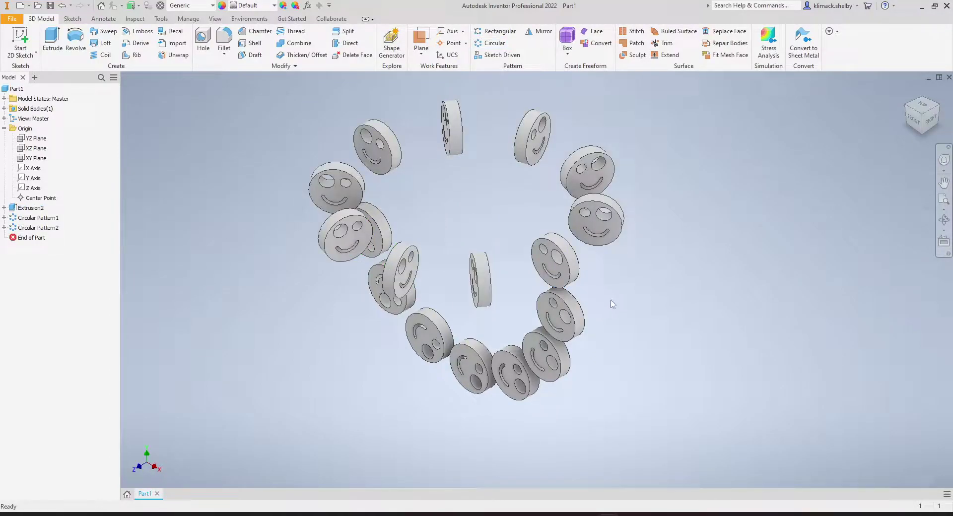
Step: Highlight the origin X, Y and Z axes against the smiley patterns and review the available work axis types
shift+middle_drag(624, 316, 640, 293)
click(33, 168)
shift+click(33, 188)
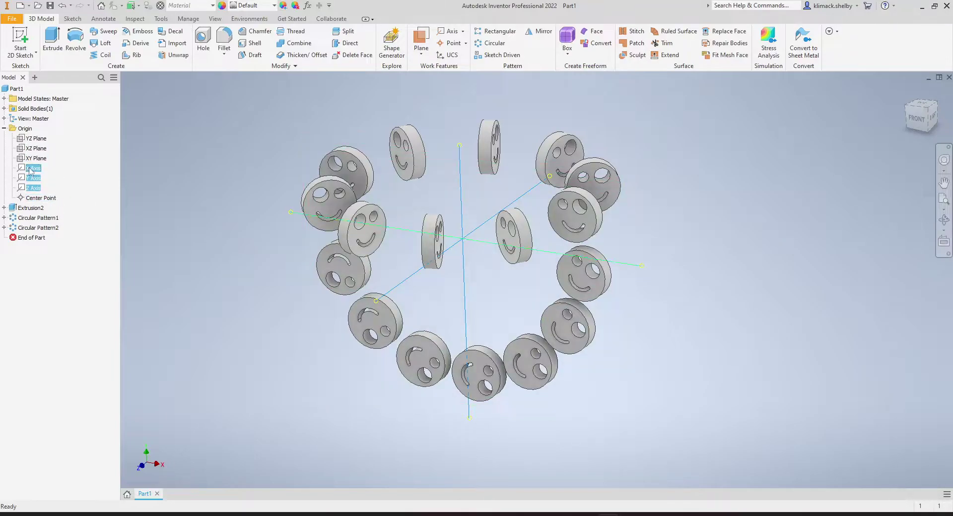
click(103, 193)
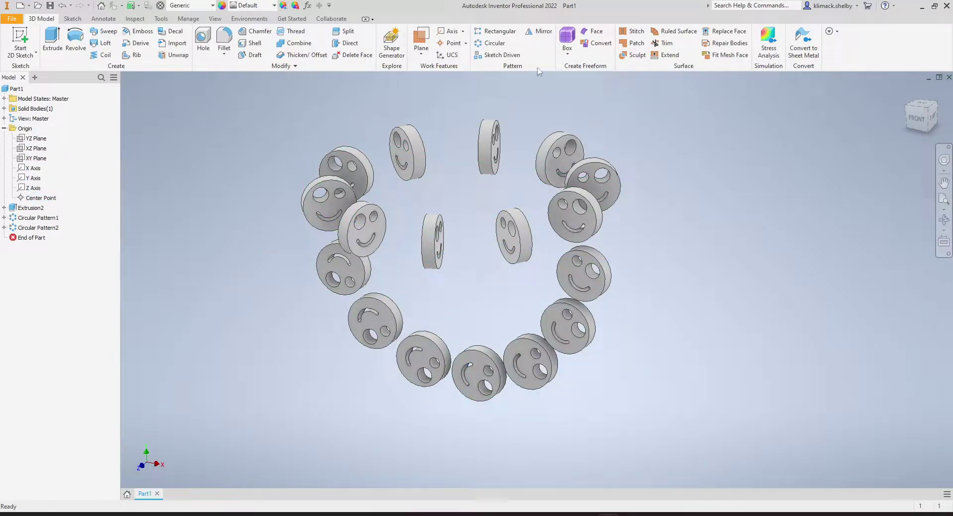
click(463, 31)
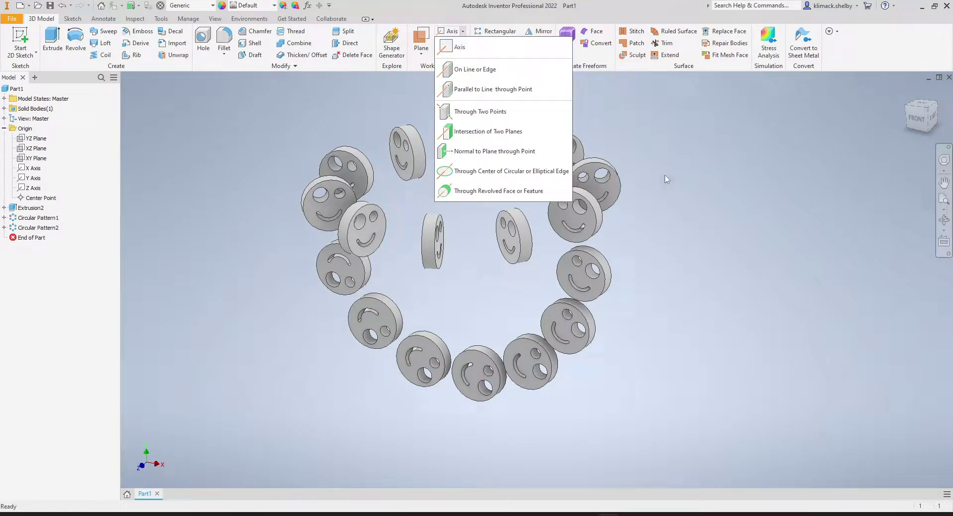
click(748, 272)
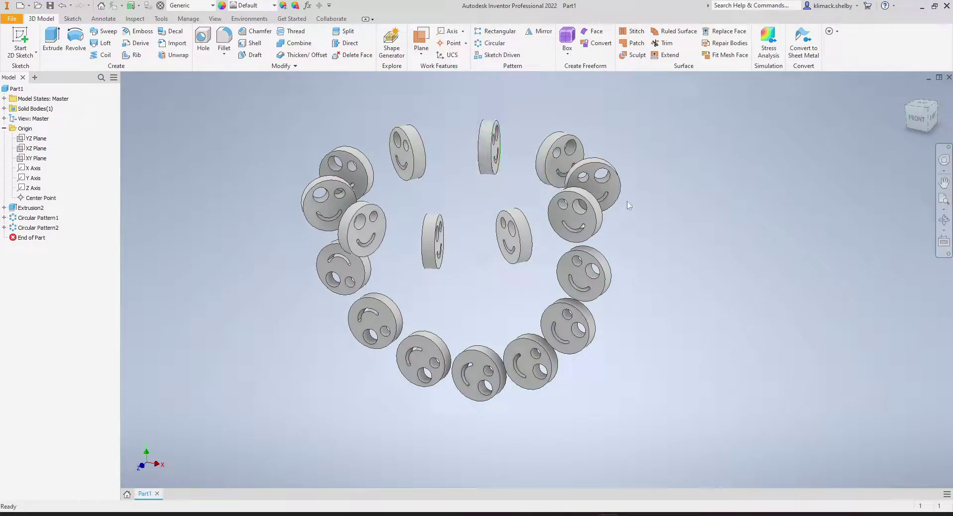